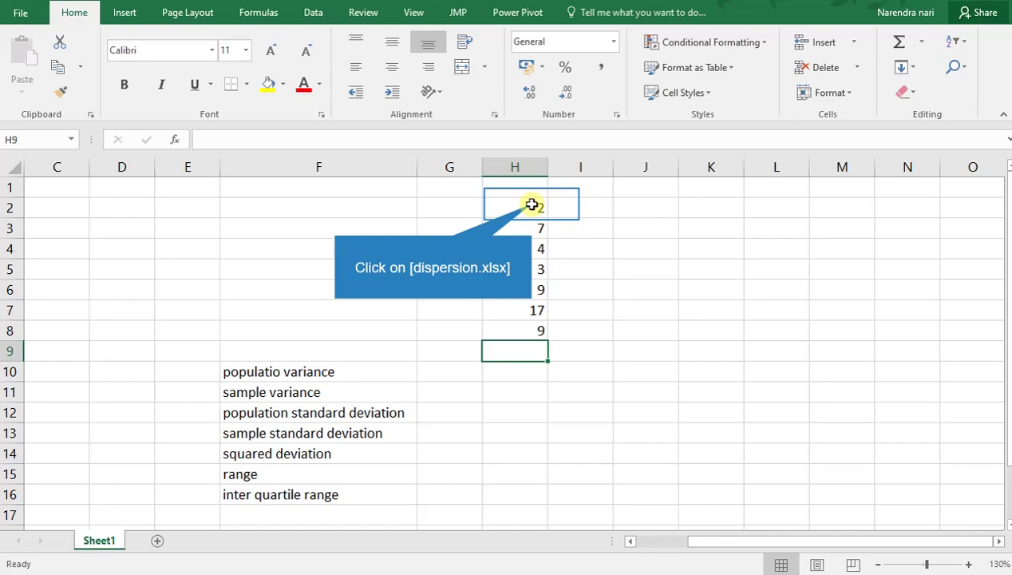
- Inspect the data values in H2:H8, including the 4 in H4
click(532, 204)
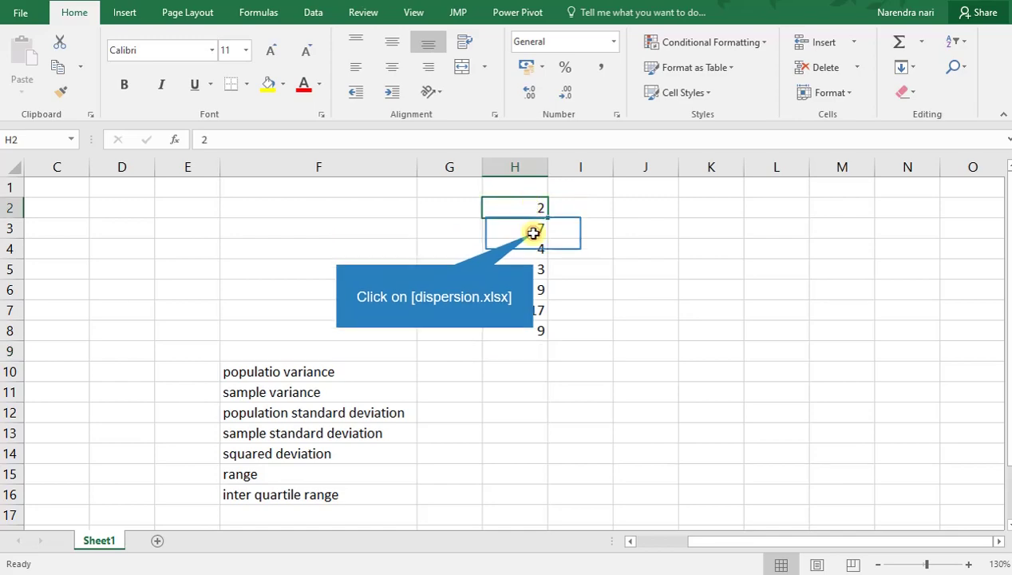
drag(533, 232, 546, 327)
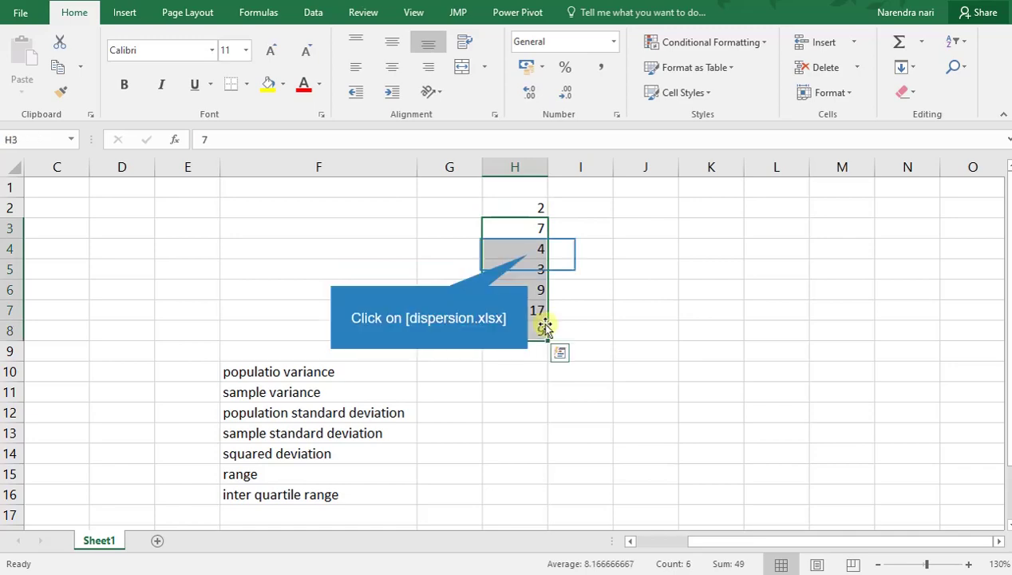
click(528, 257)
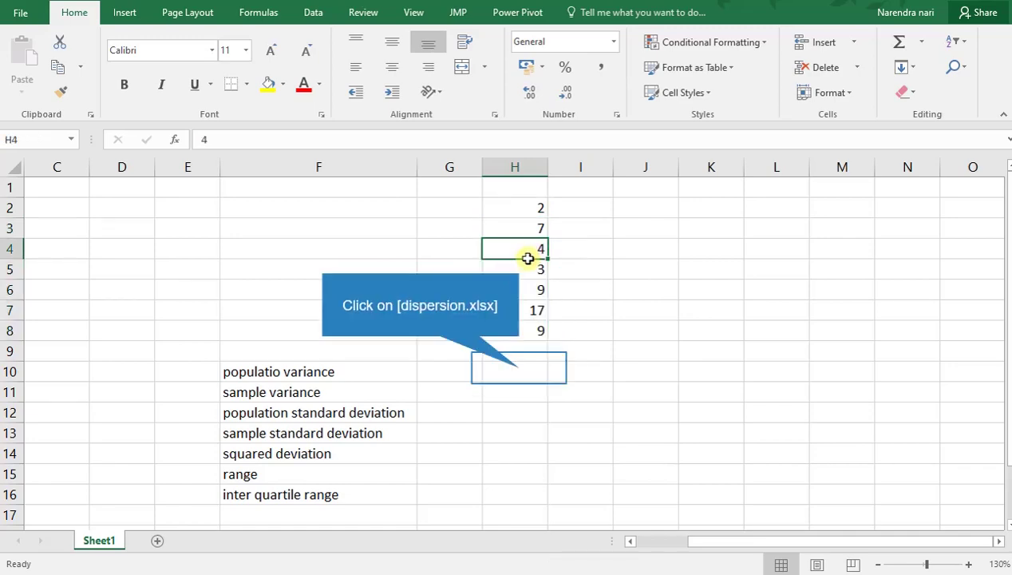
- Review the dispersion labels in F10:F16, from population variance to inter quartile range
click(518, 368)
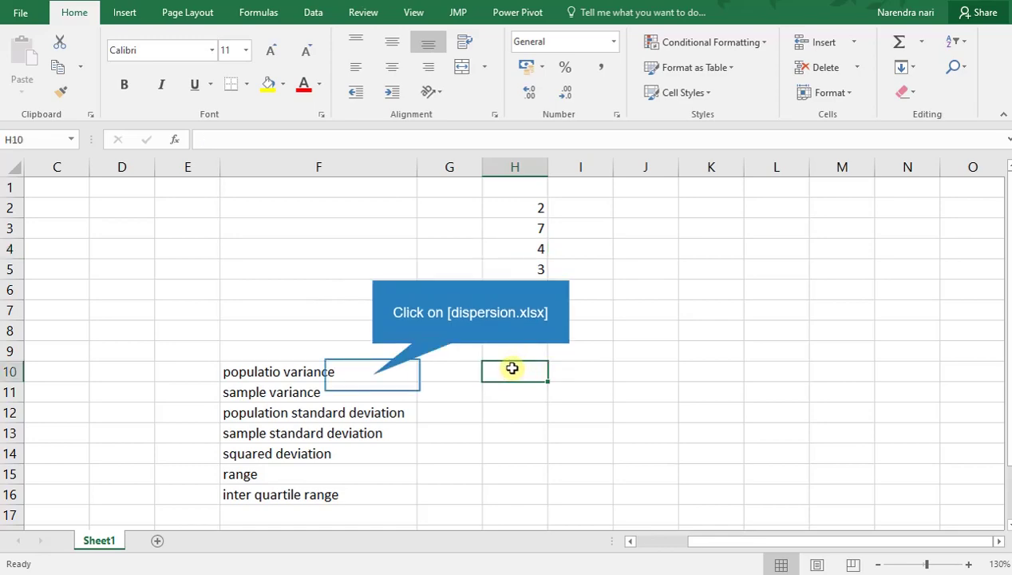
click(373, 375)
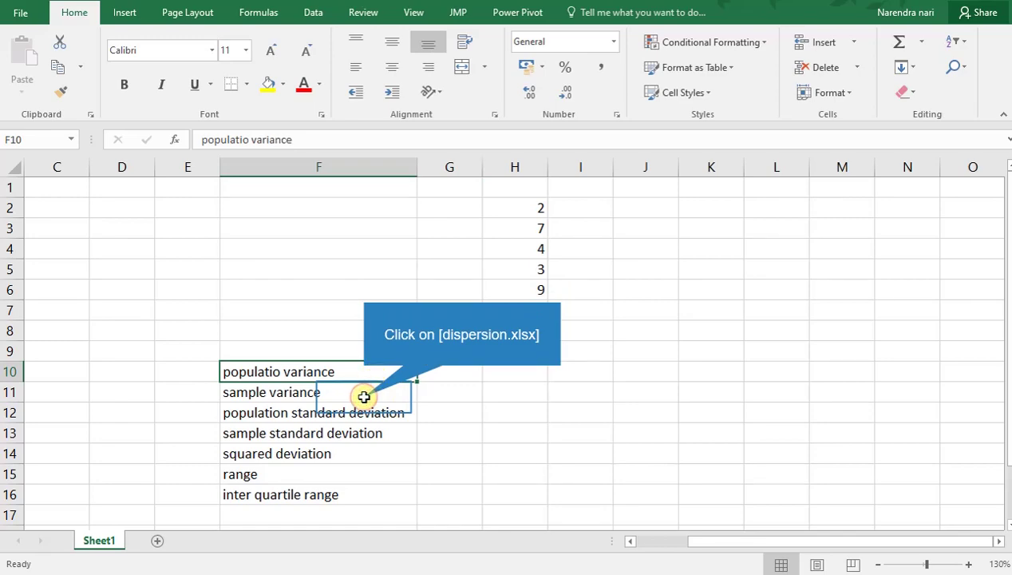
click(364, 395)
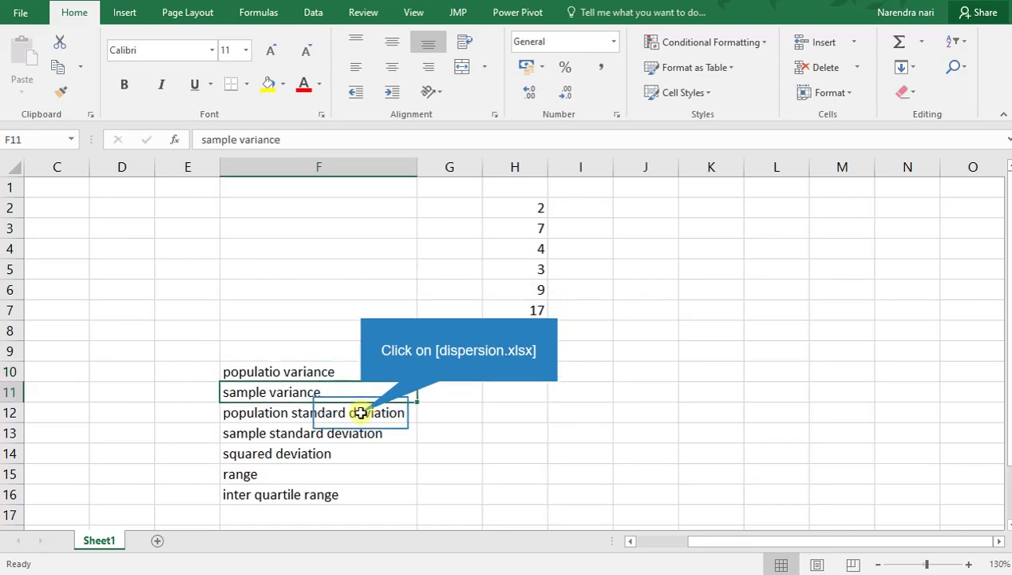
click(361, 413)
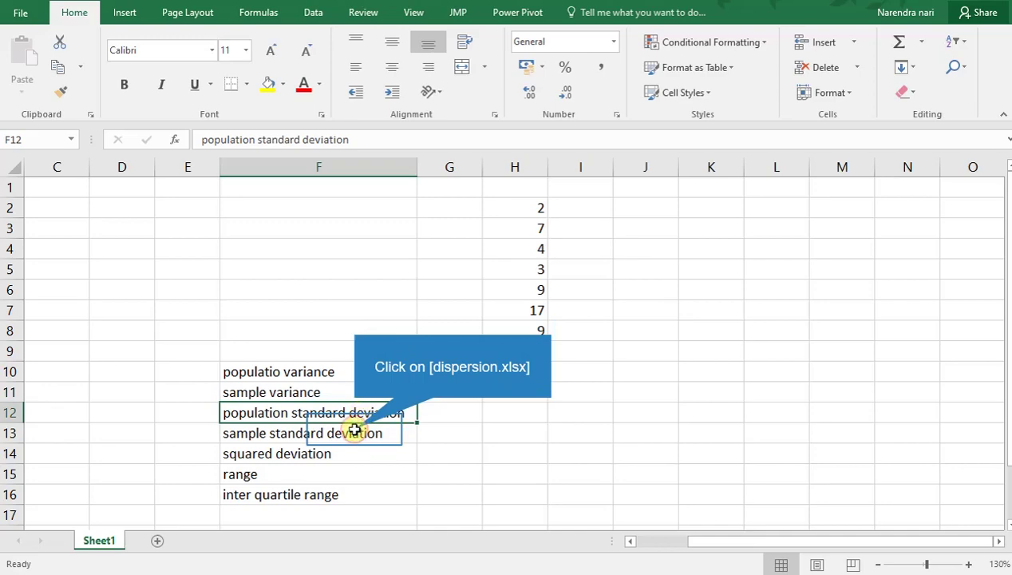
click(355, 431)
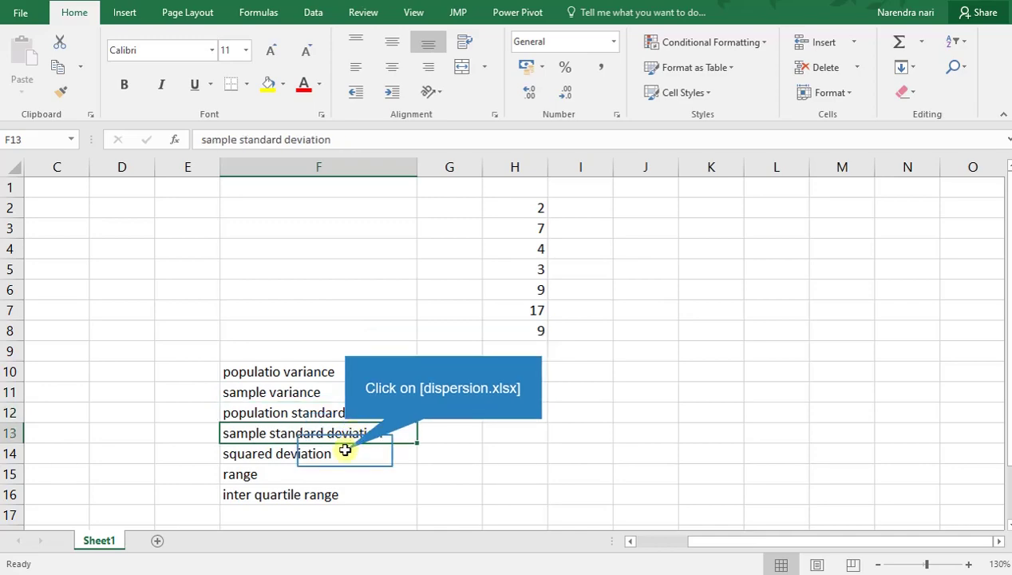
click(345, 451)
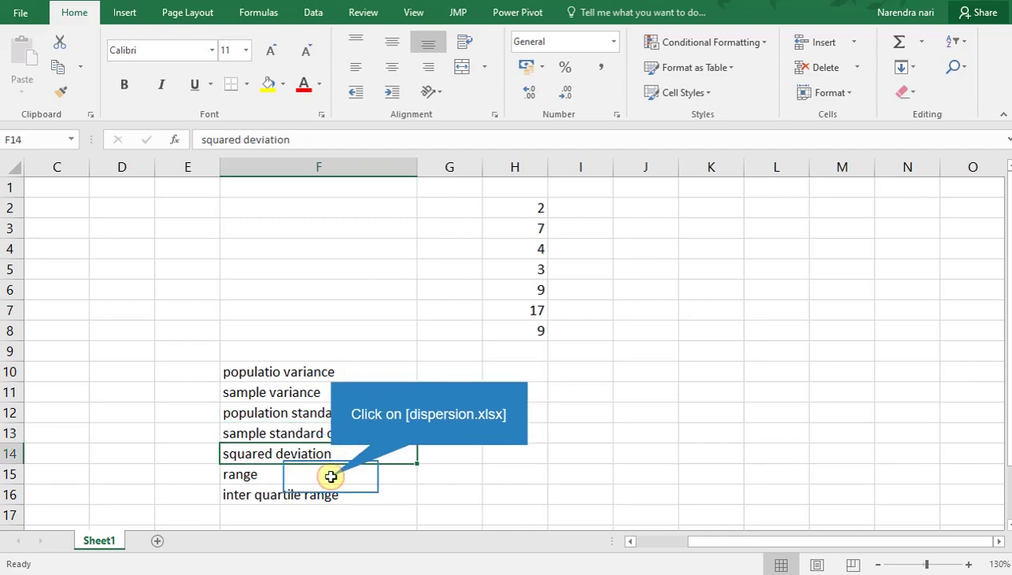
click(331, 477)
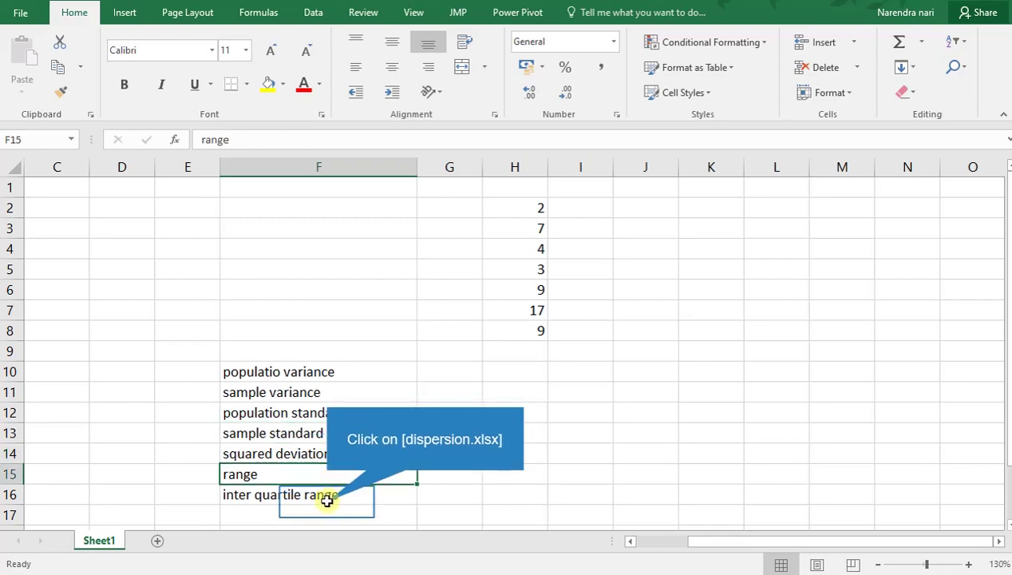
click(327, 501)
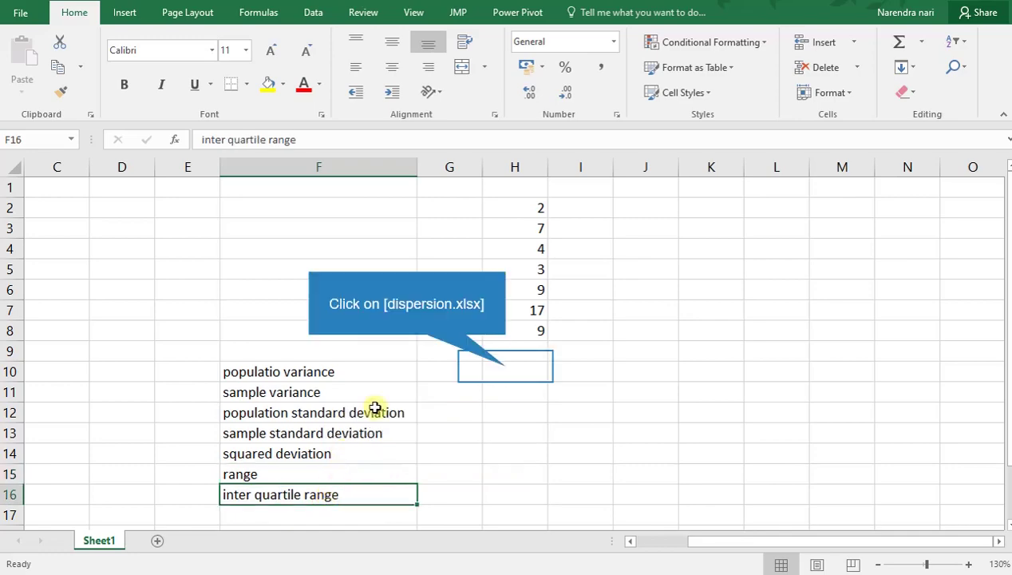
- Enter =VAR.P(H2:H8) in H10, giving a population variance of about 22.489
click(505, 367)
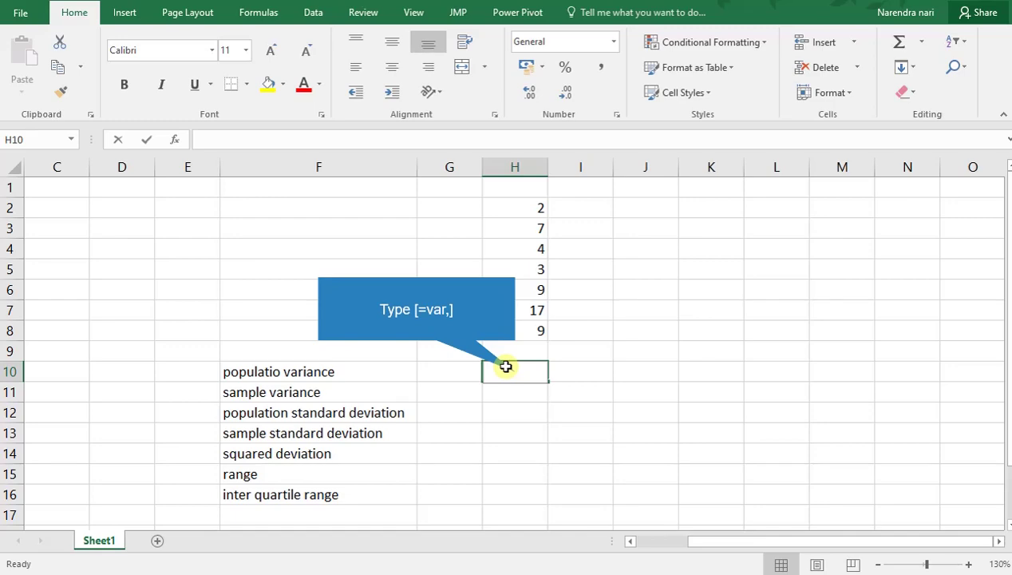
text(=var,)
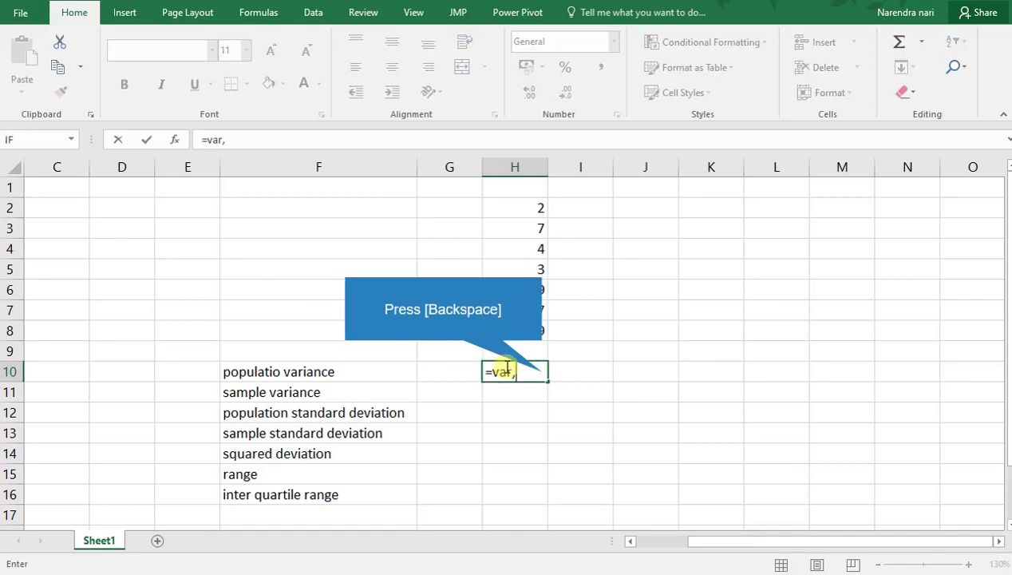
key(BackSpace)
text(.p)
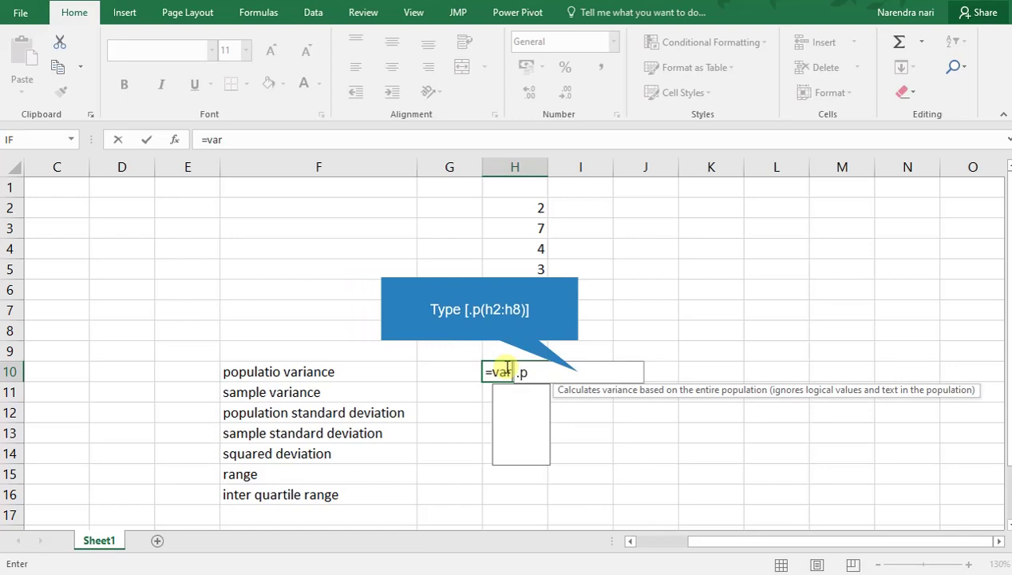
text((h2:h8))
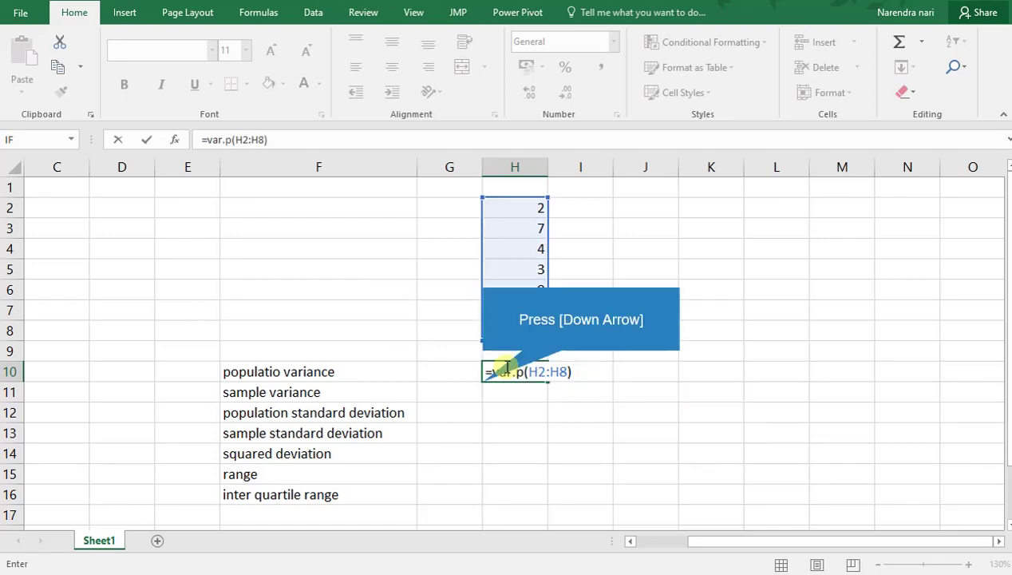
key(Down)
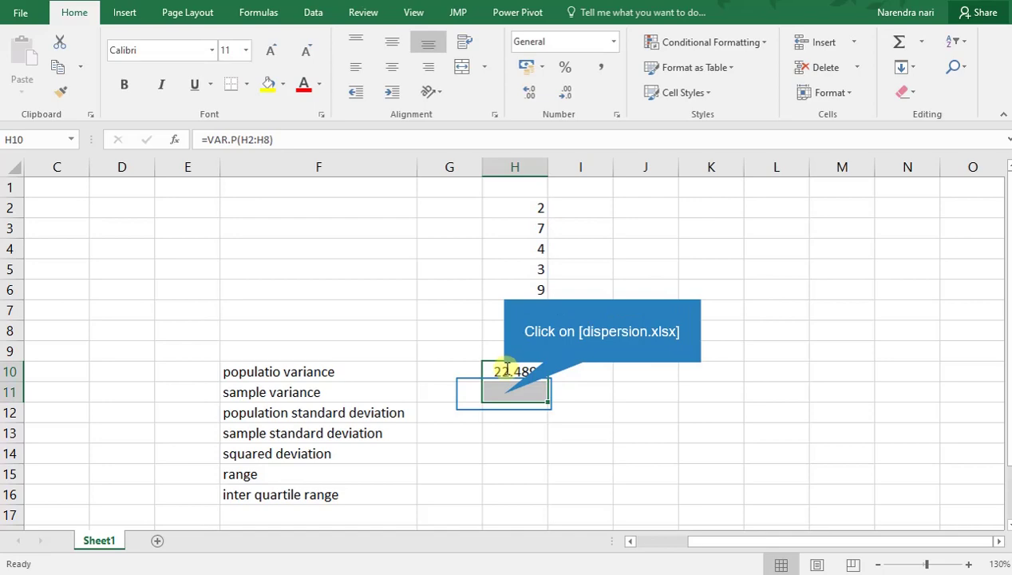
- Enter =VAR.S(H2:H8) in H11, giving a sample variance of about 26.23
click(504, 393)
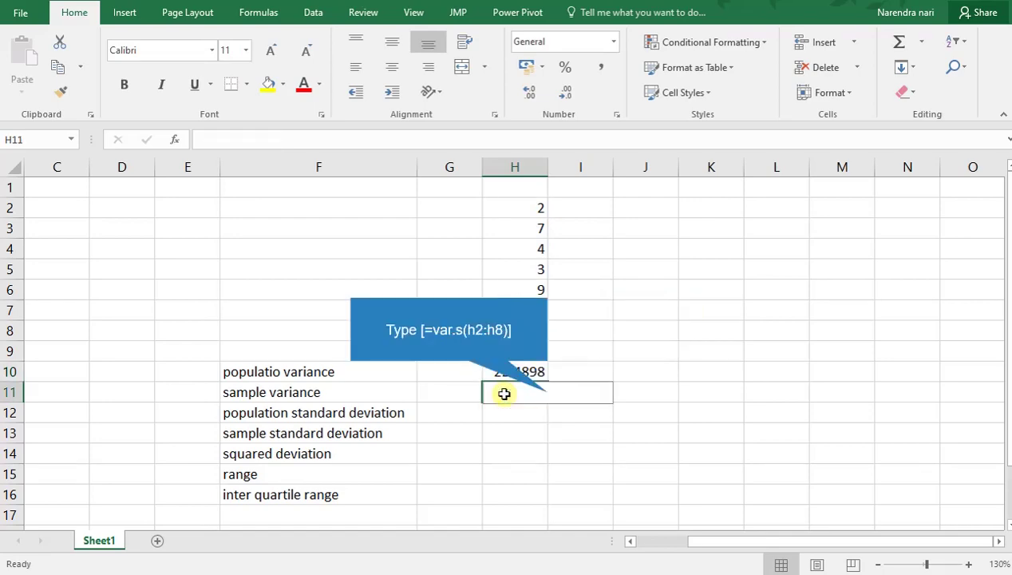
text(=var.s(h2:h8))
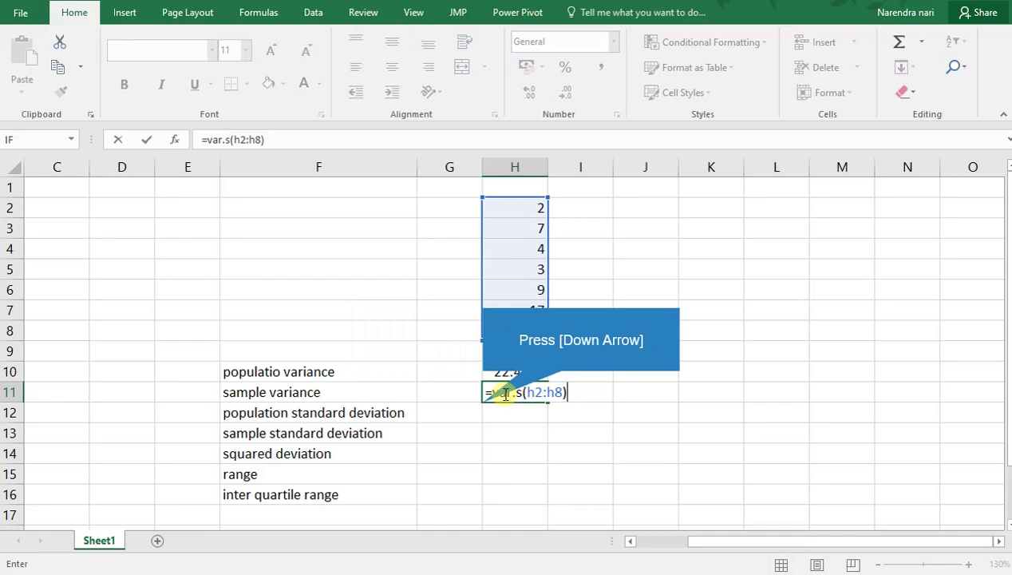
key(Down)
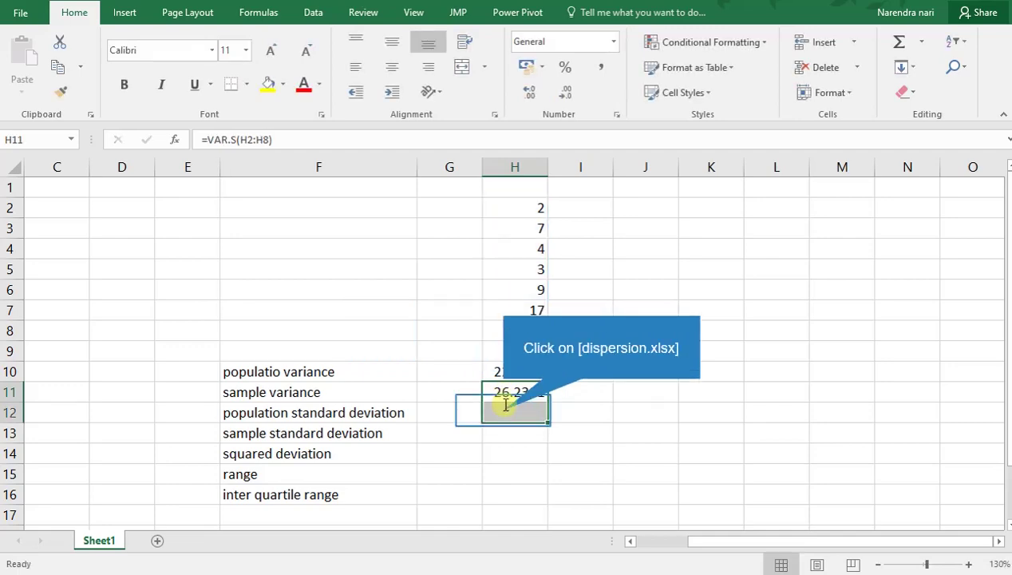
- Enter =STDEV.P(H2:H8) in H12, giving a population standard deviation of about 4.742
click(504, 410)
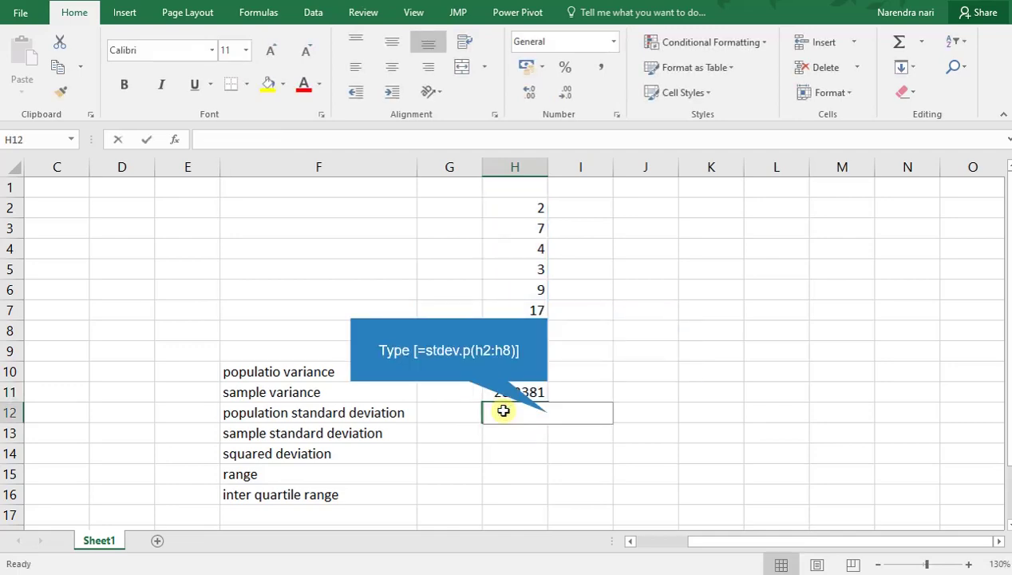
text(=stdev.p(h2)
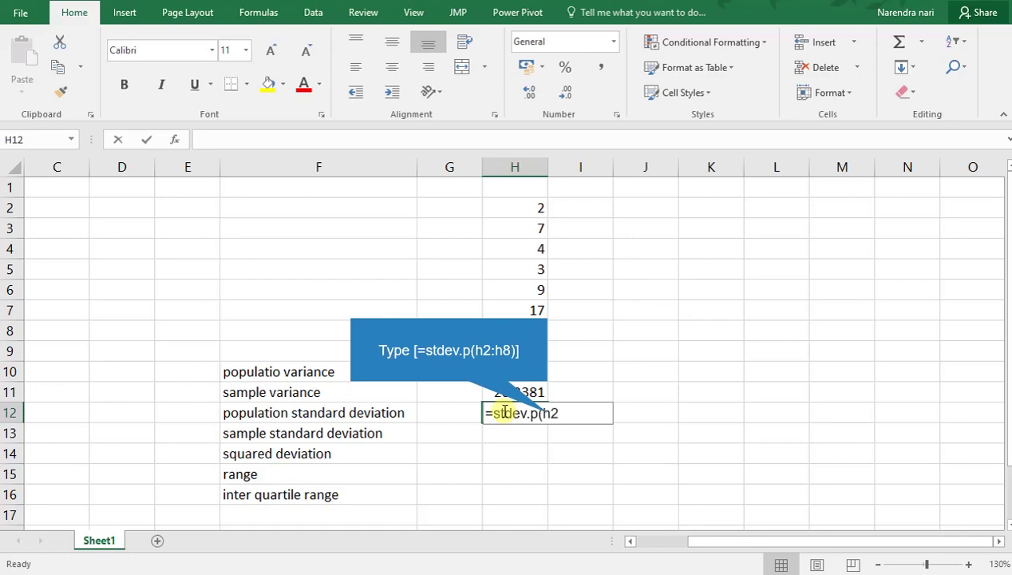
text(:h8))
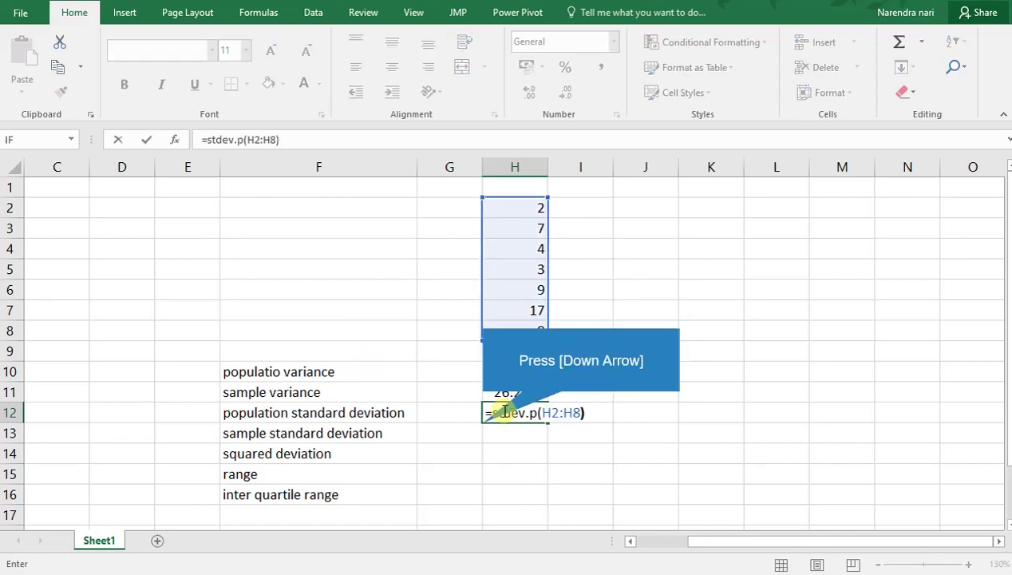
key(Down)
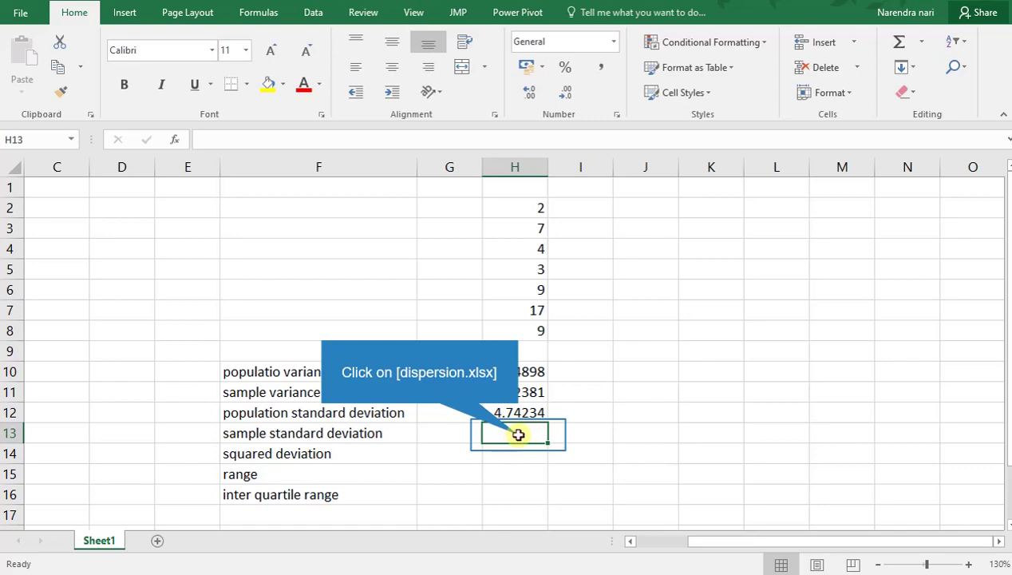
- Enter =STDEV.S(H2:H8) in H13, giving a sample standard deviation of about 5.122
double_click(518, 434)
text(=)
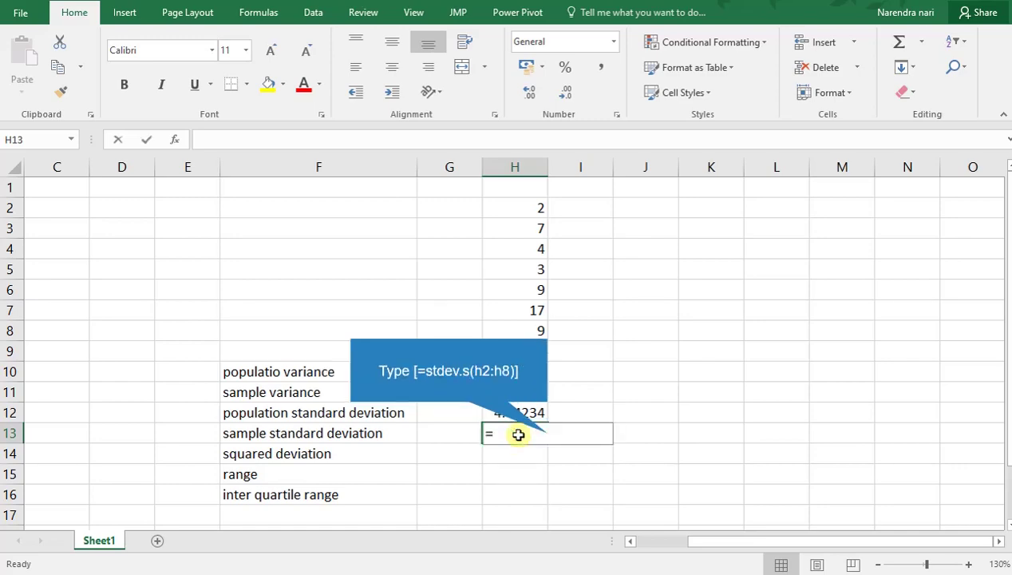
text(stdev.s(h2:)
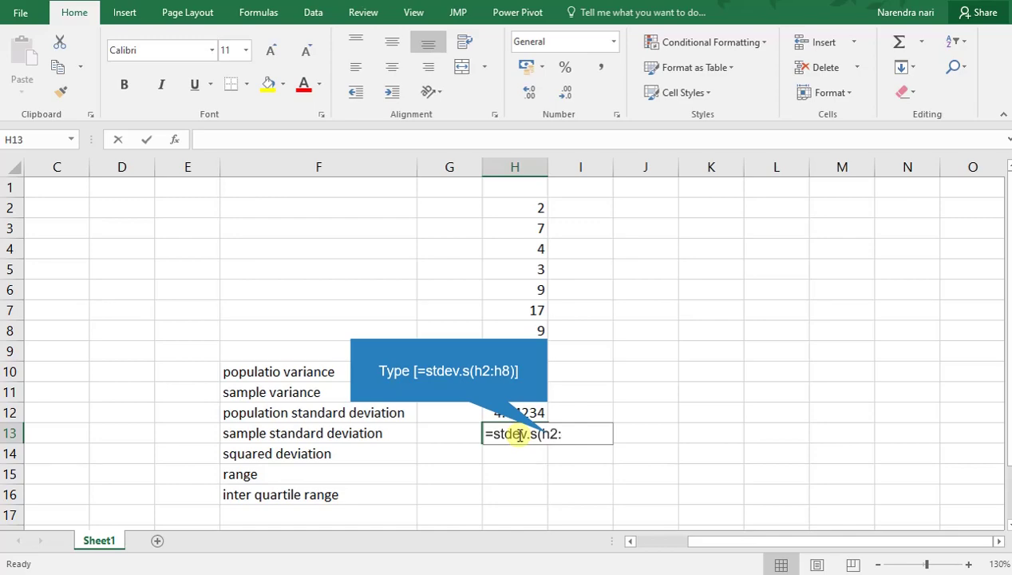
text(h8))
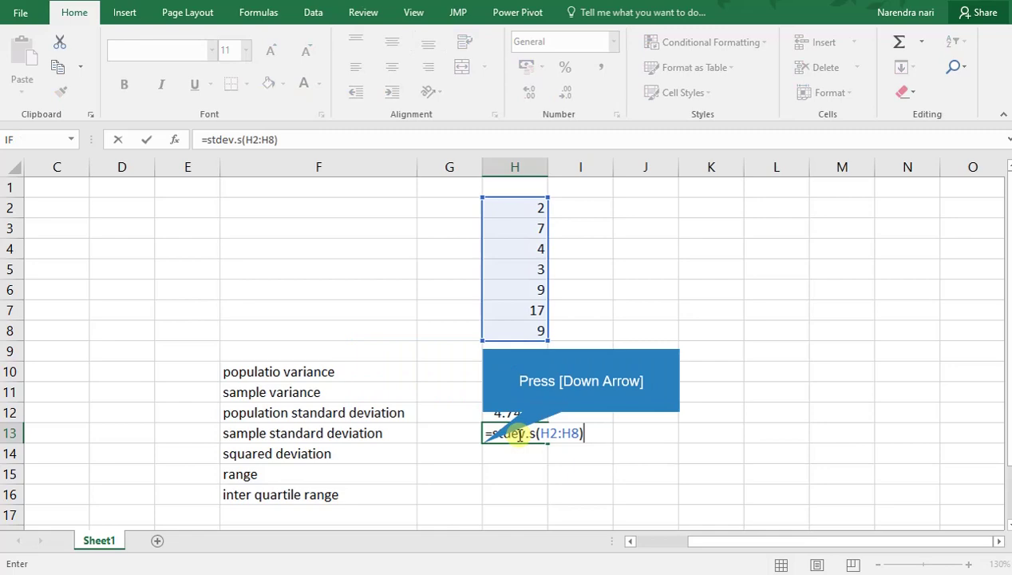
key(Down)
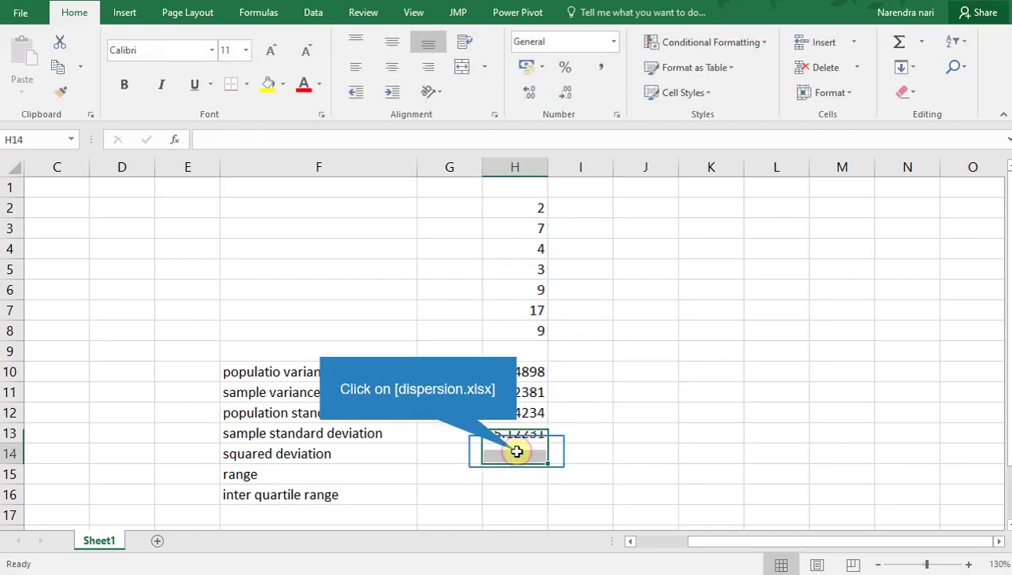
- Enter =DEVSQ(H2:H8) in H14, giving squared deviations totalling about 157.43
click(516, 452)
text(=)
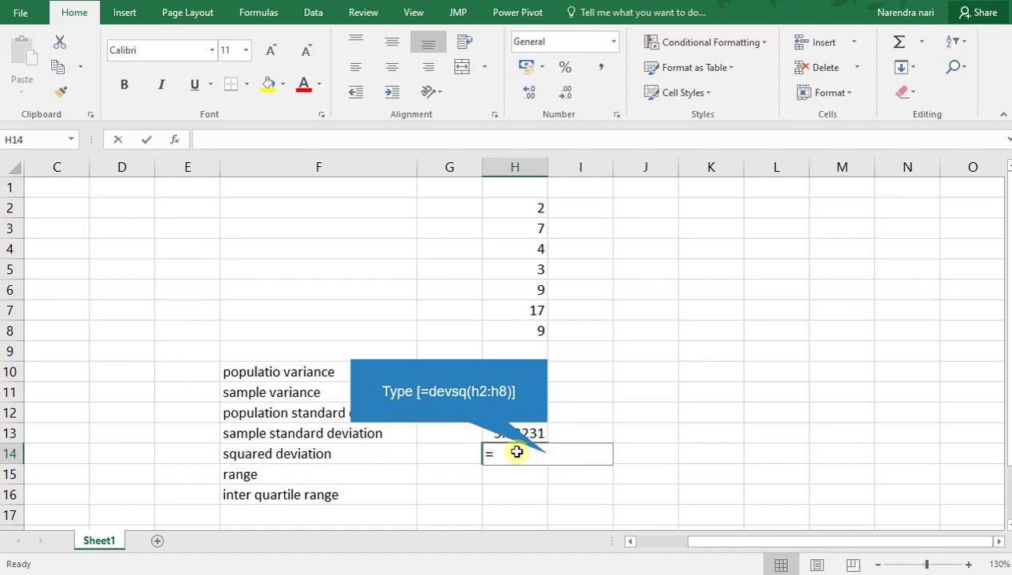
text(devsq(h2:h)
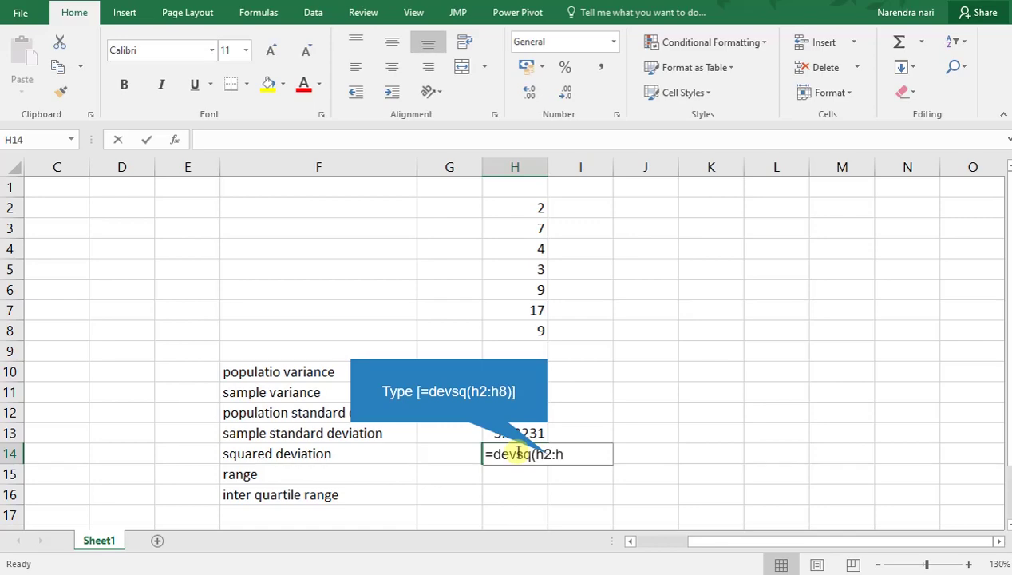
text(8))
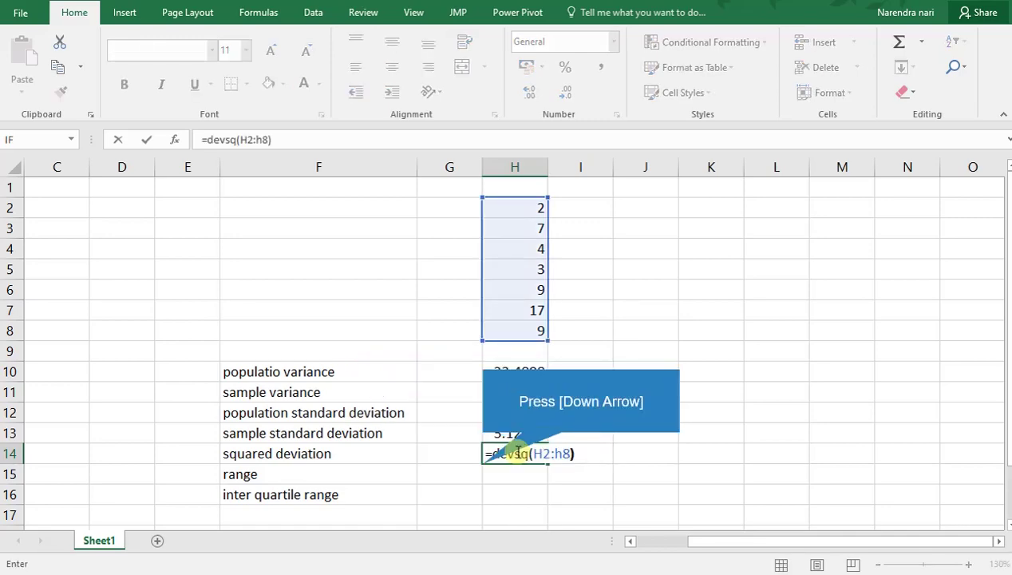
key(Down)
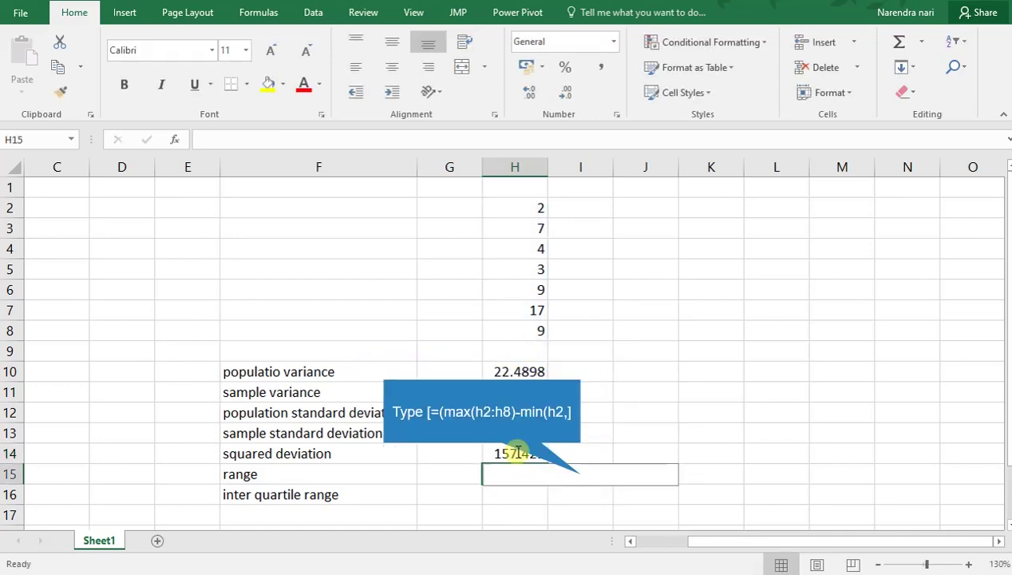
- Enter =(MAX(H2:H8)-MIN(H2:H8)) in H15, giving a range of 15
text(=(ma)
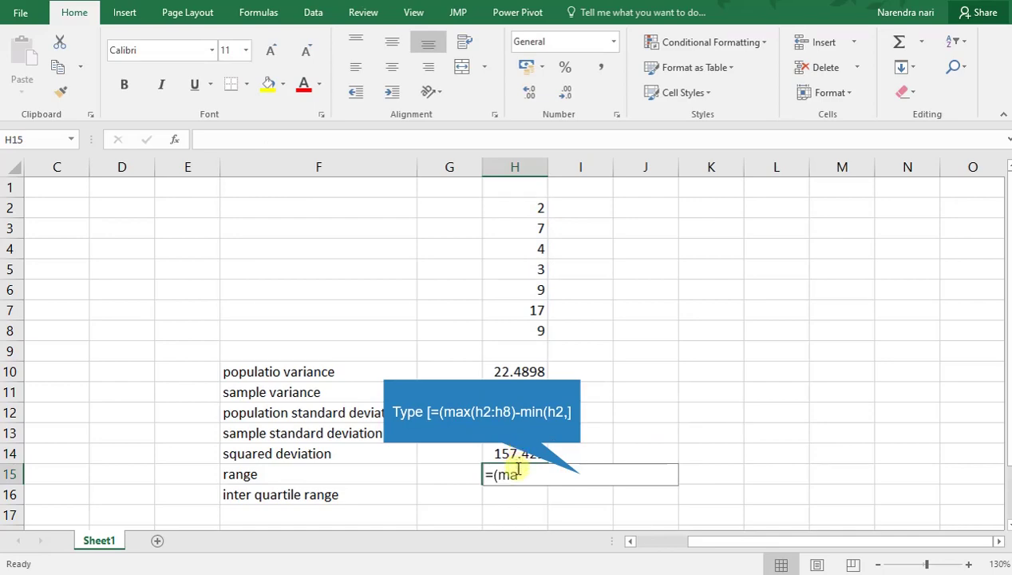
text(x(h2:h8)
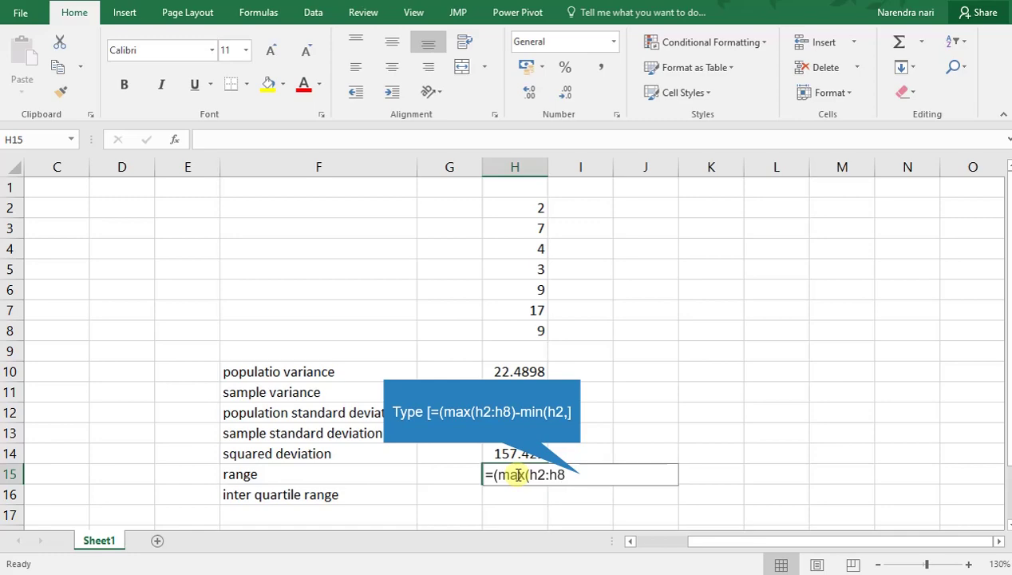
text()-min(h2,)
key(BackSpace)
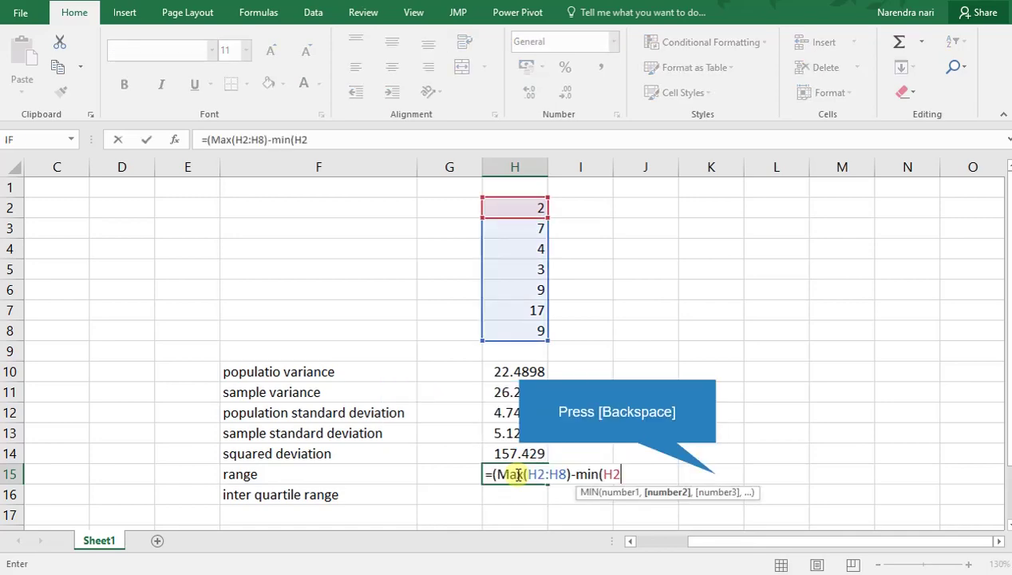
text(:h)
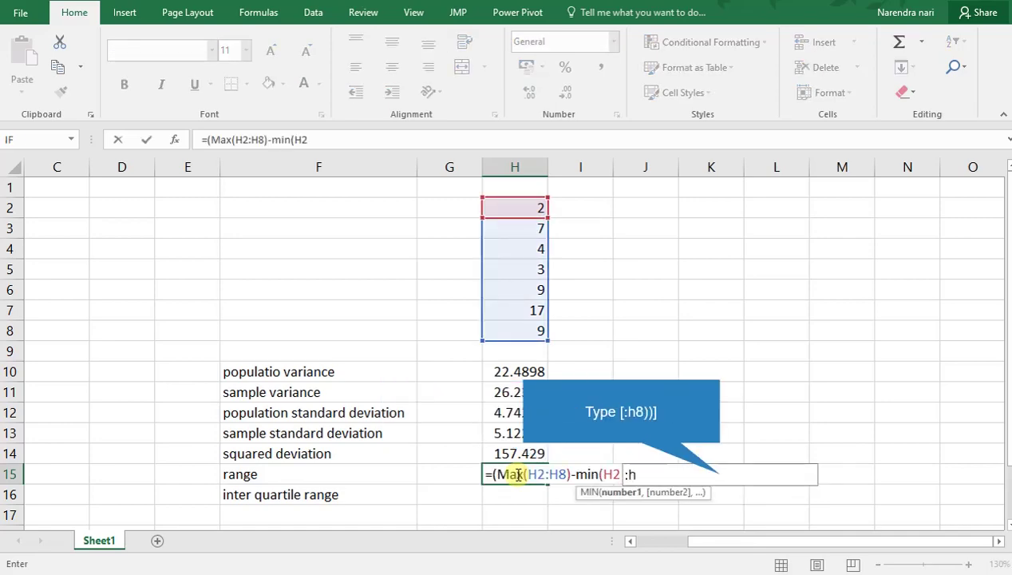
text(8)))
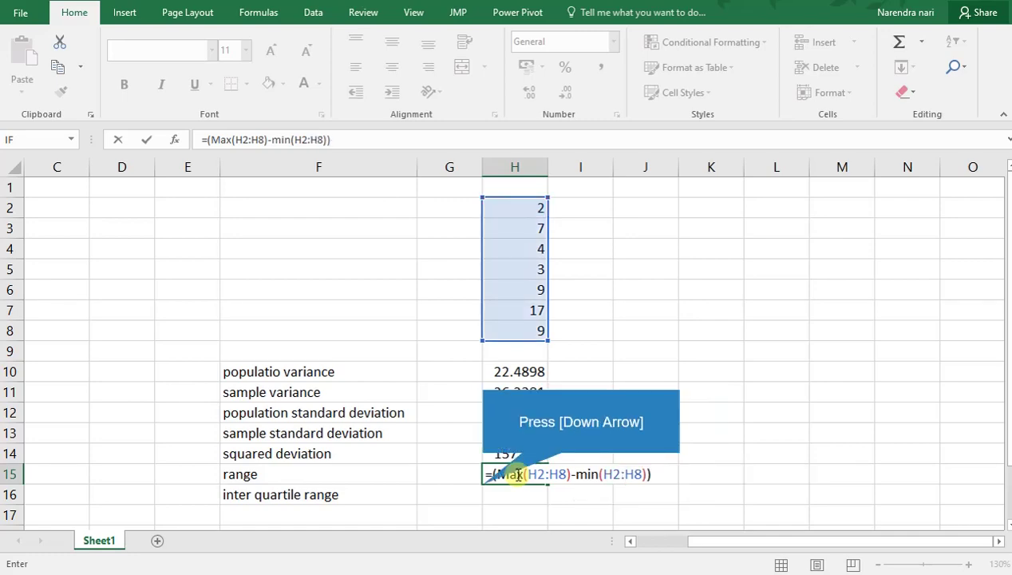
key(Down)
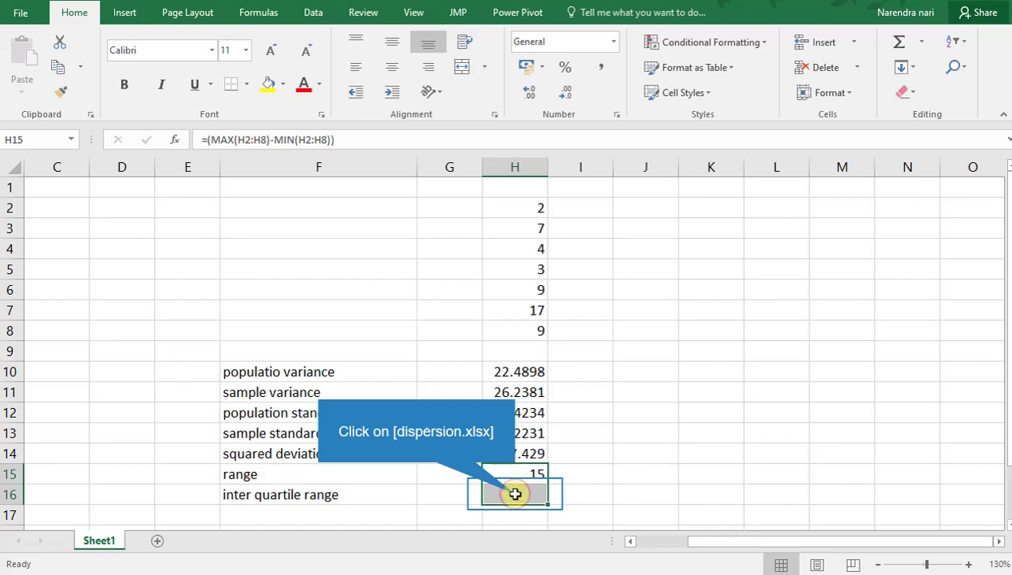
- Start a formula in H16, clearing false starts until only = remains
click(517, 494)
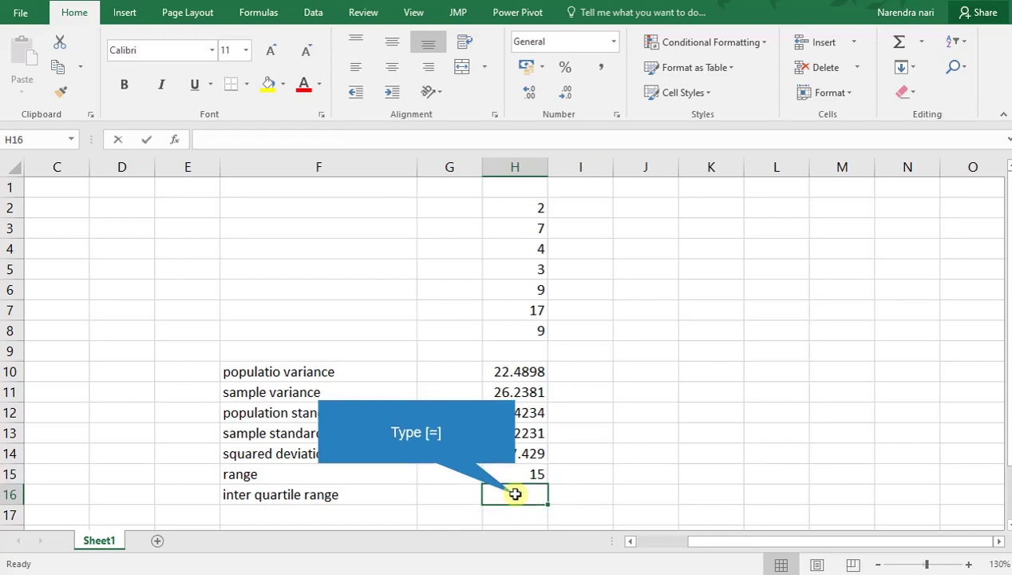
text(=)
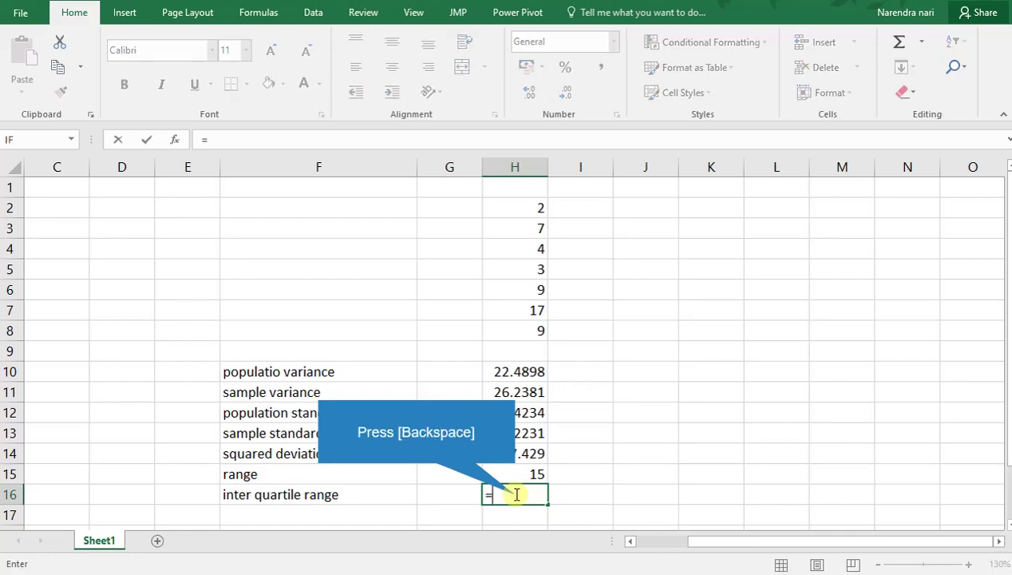
key(BackSpace)
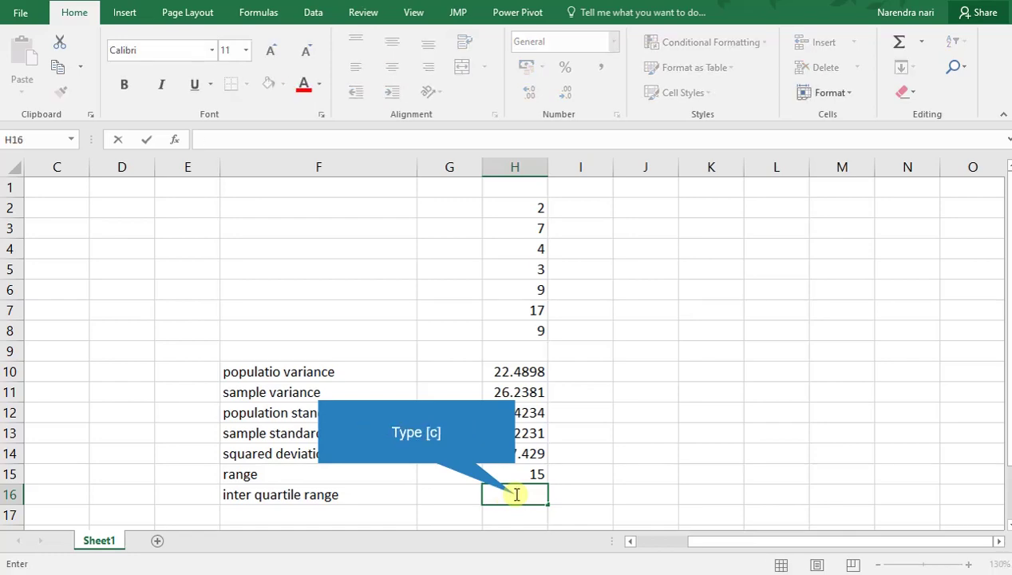
text(c)
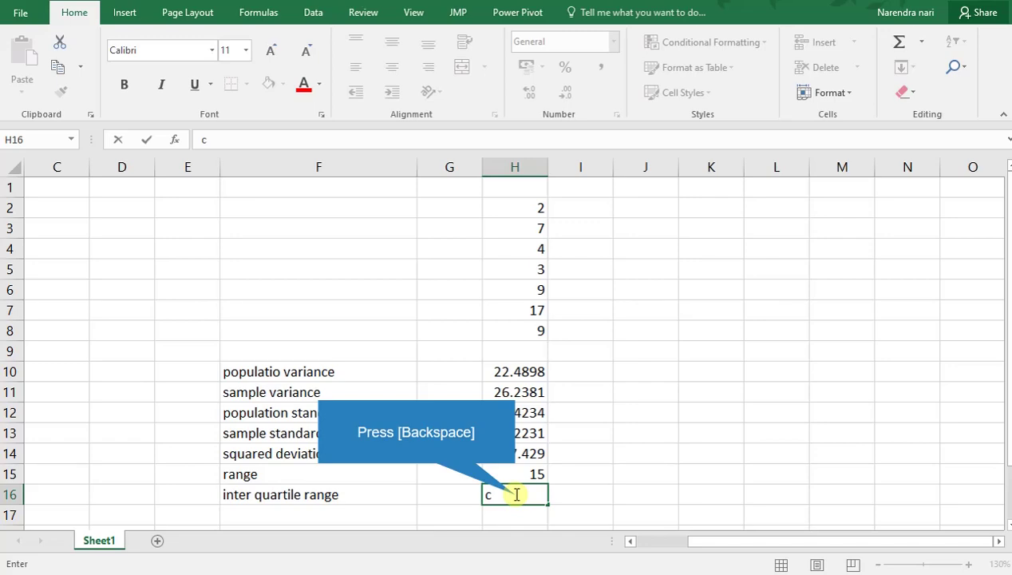
key(BackSpace)
text(=)
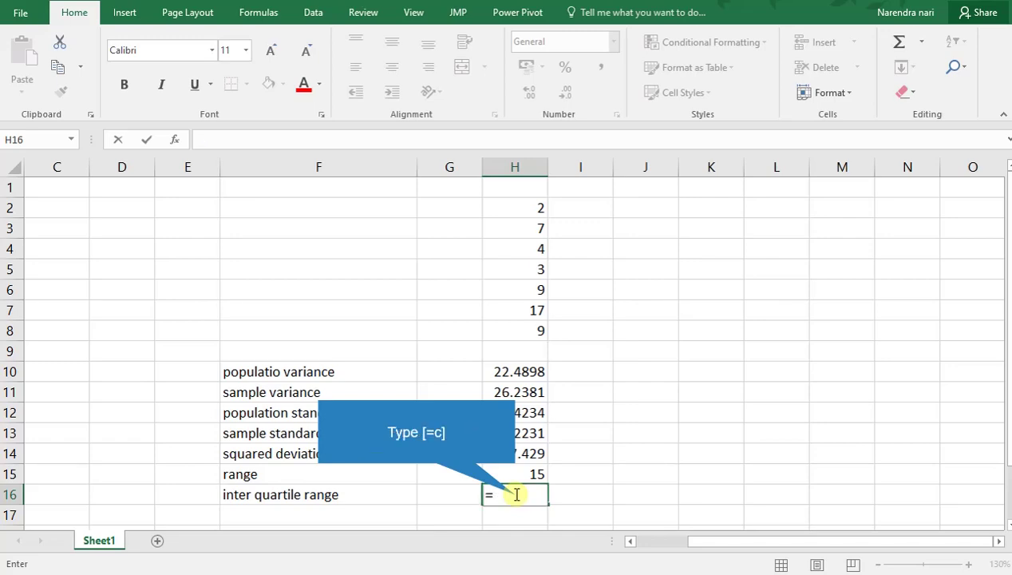
text(c)
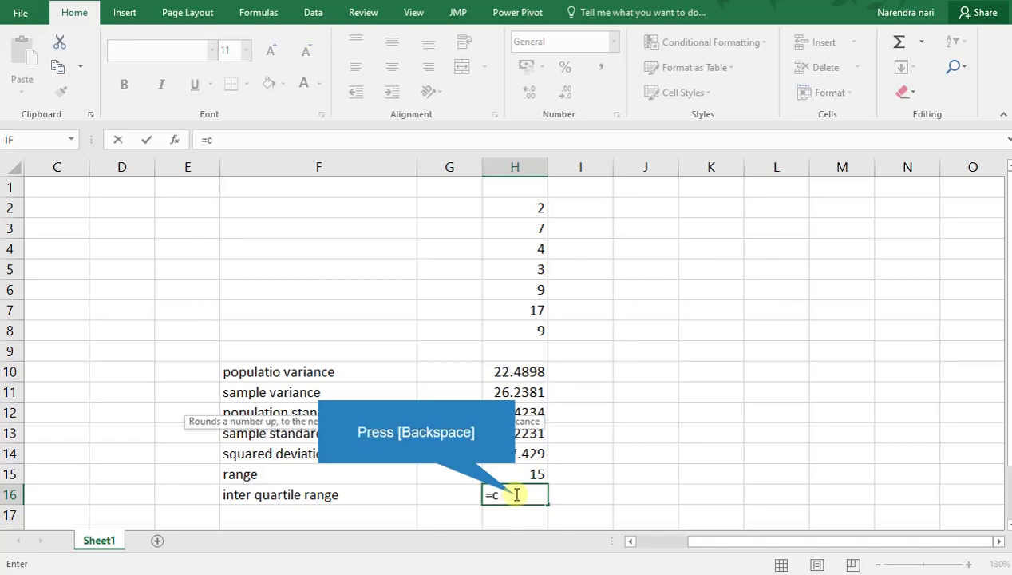
key(BackSpace)
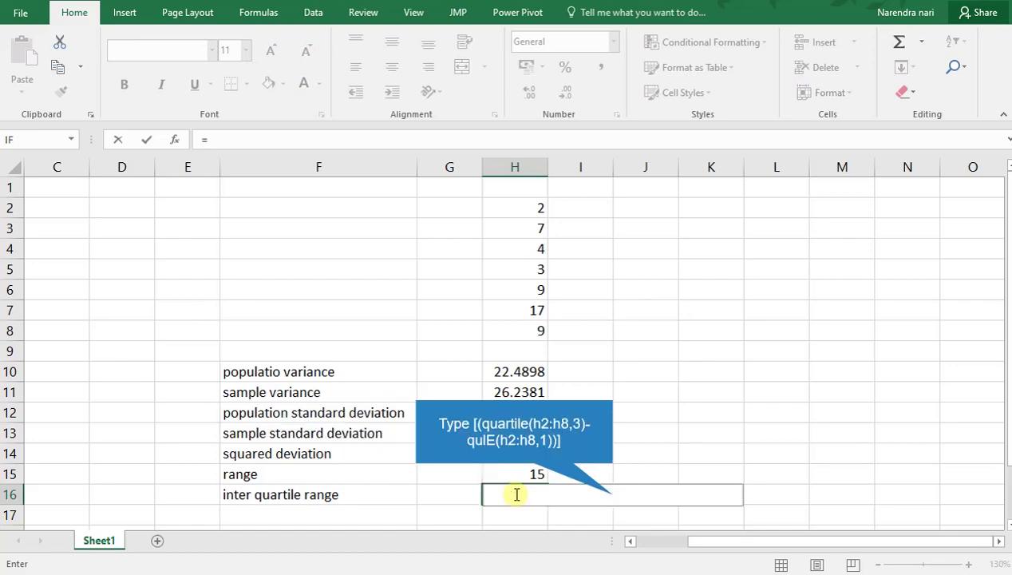
- Complete H16 as =(QUARTILE(H2:H8,3)-QUARTILE(H2:H8,1)), giving an inter quartile range of 5.5
text((quartile(h2)
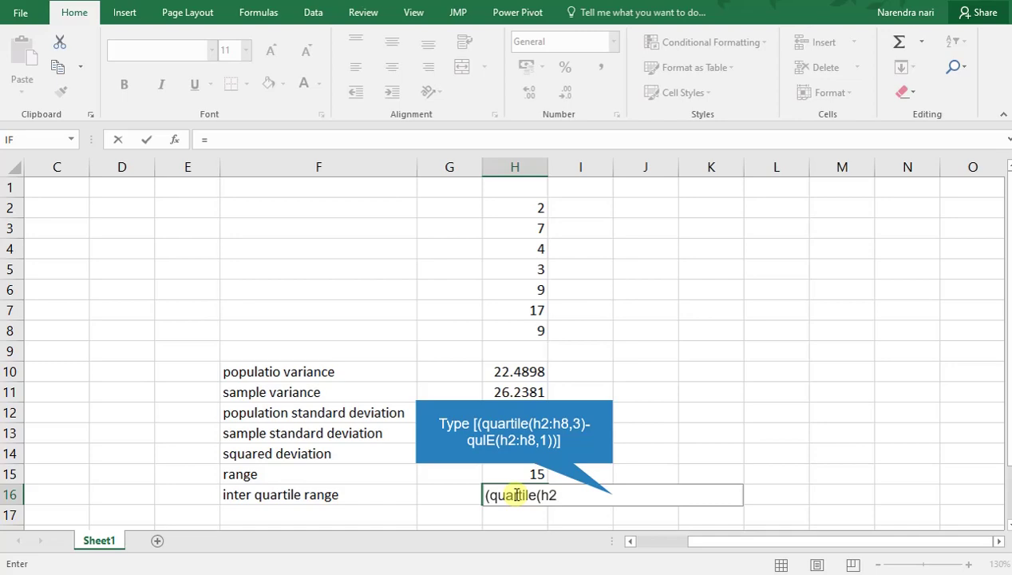
text(:h8,3)-qulE()
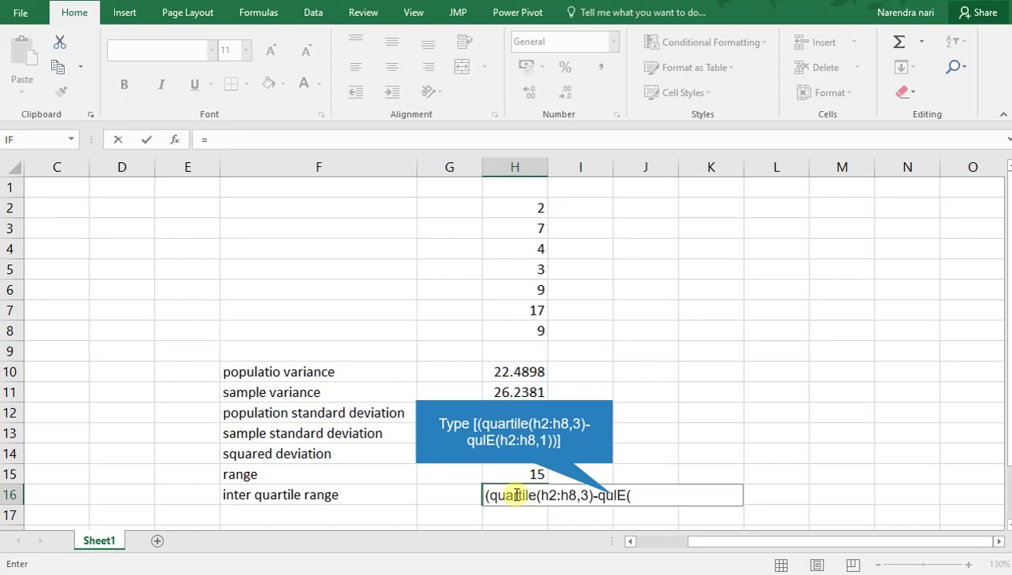
text(h2:h8,1)))
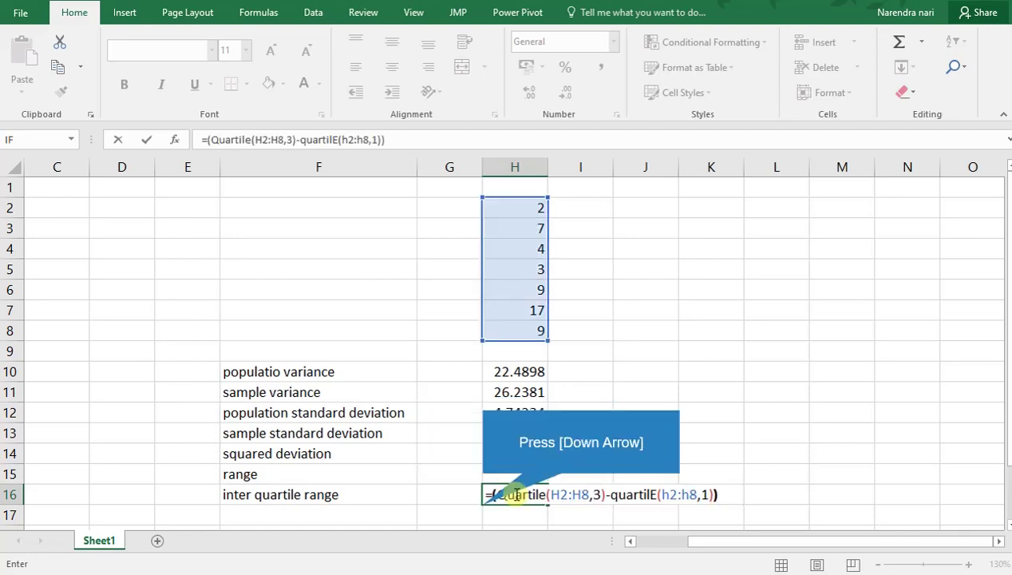
key(Down)
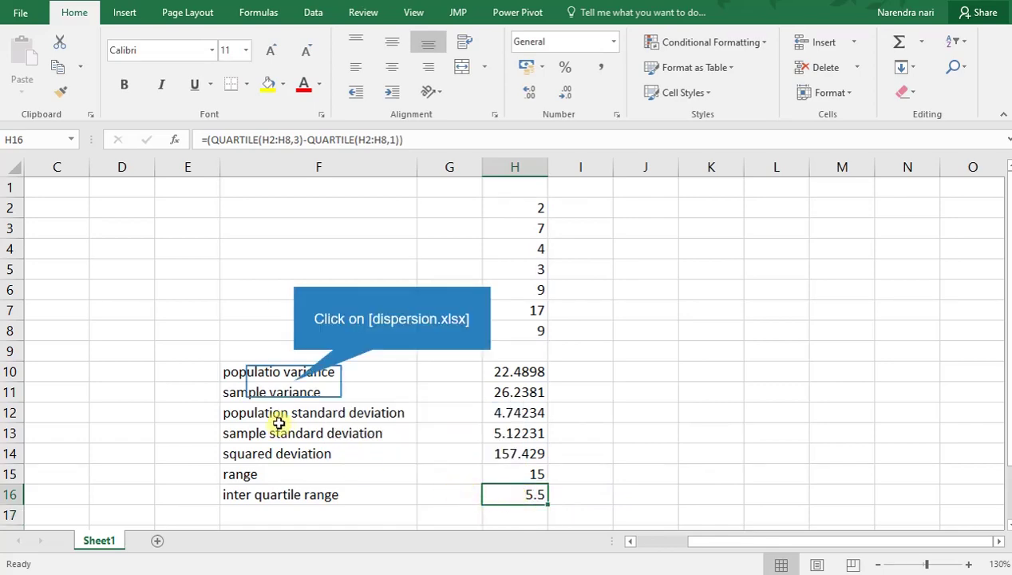
click(293, 378)
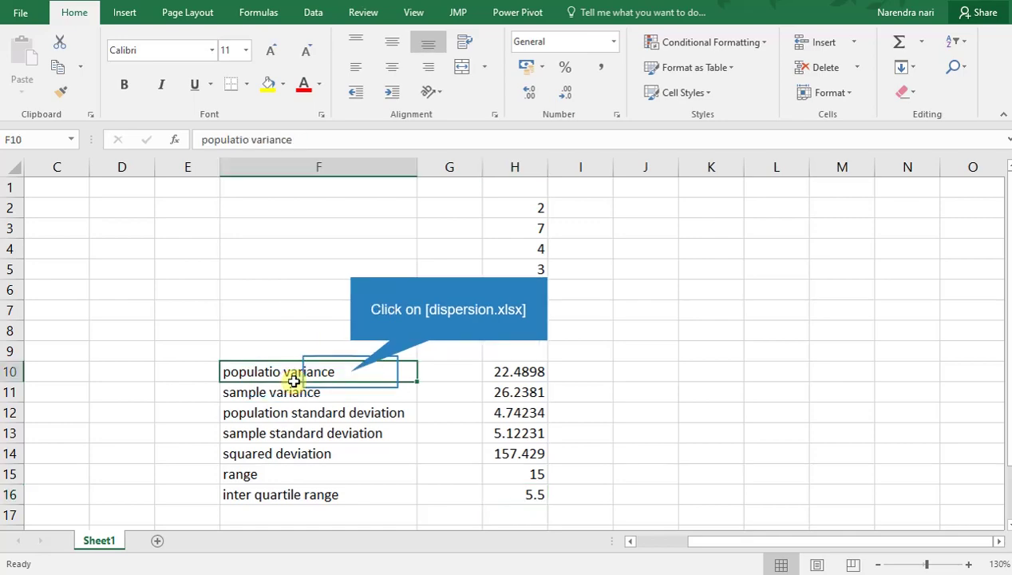